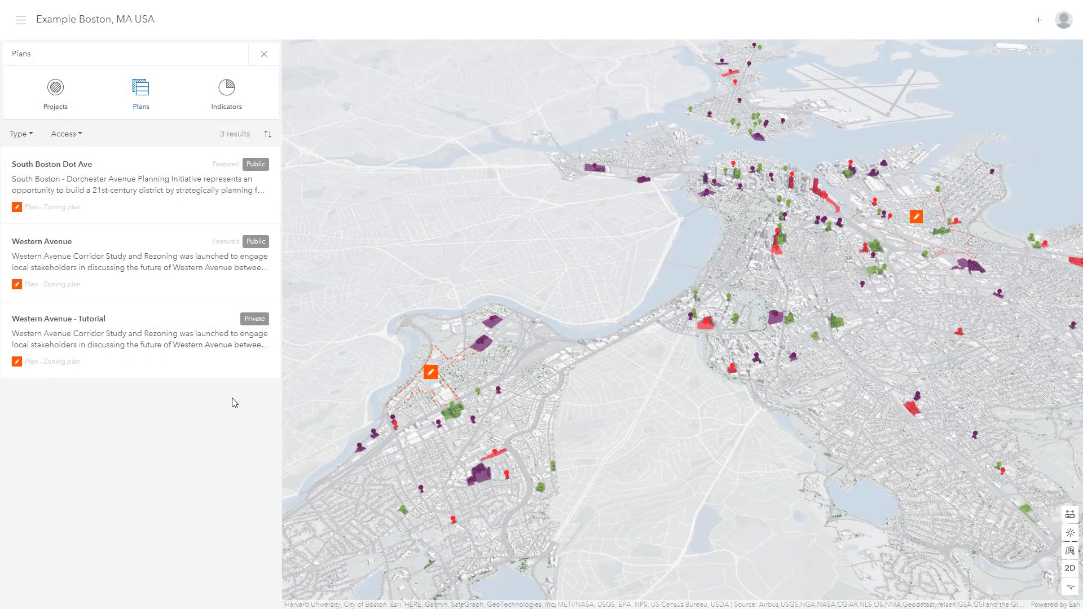
# - Open the Western Avenue - Tutorial plan from the list of Boston plans
pyautogui.click(208, 364)
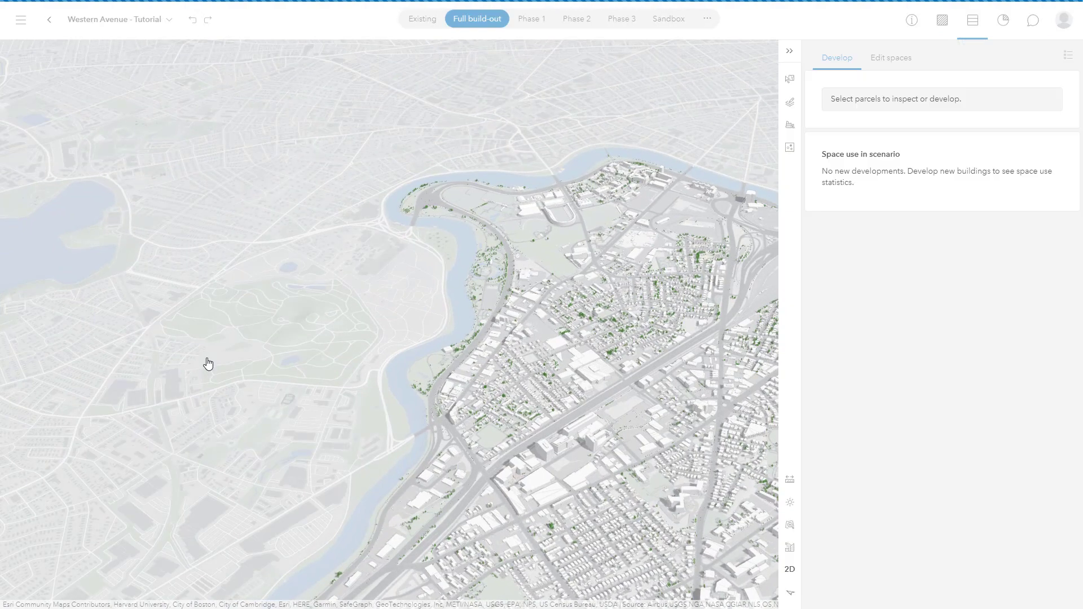
# - Check the 10.3M sqft space use mix, led by 3.49M sqft RES_MF, then zoom onto the yellow residential blocks
pyautogui.scroll(10, 538, 328)
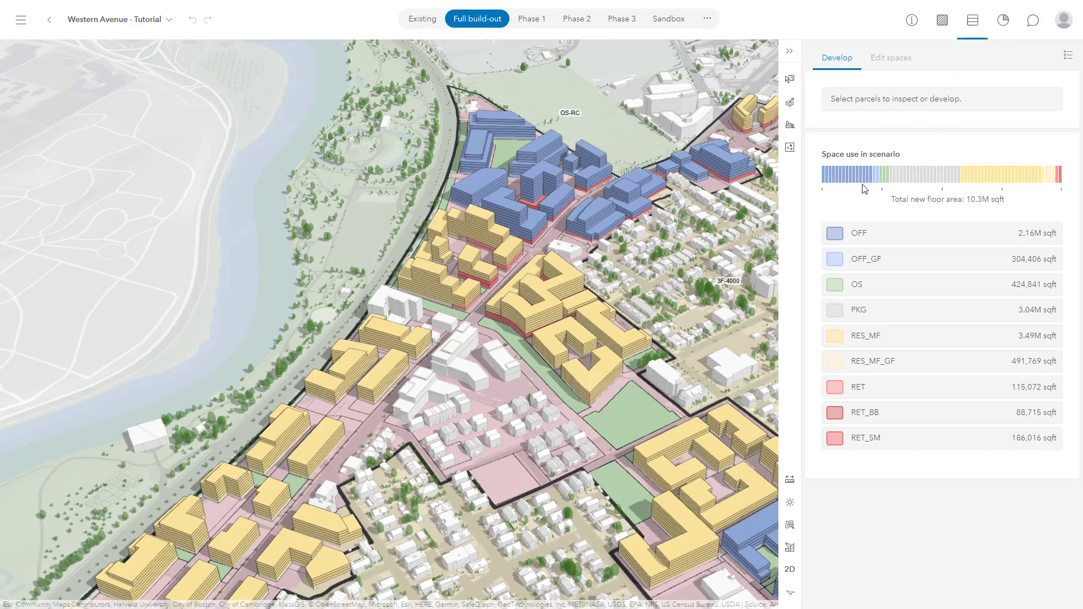
pyautogui.moveTo(864, 184)
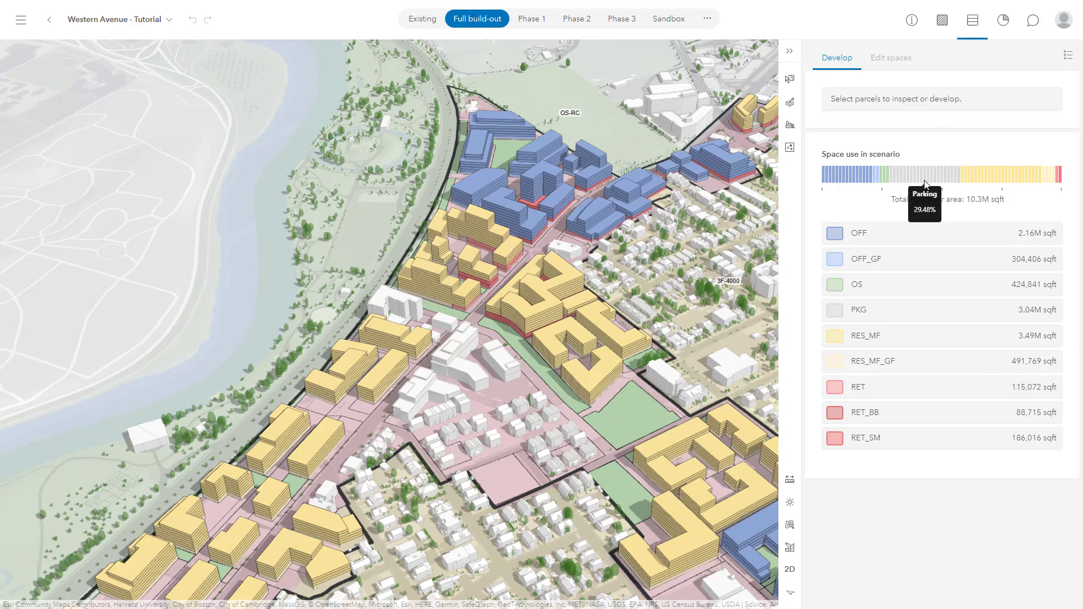
pyautogui.moveTo(993, 175)
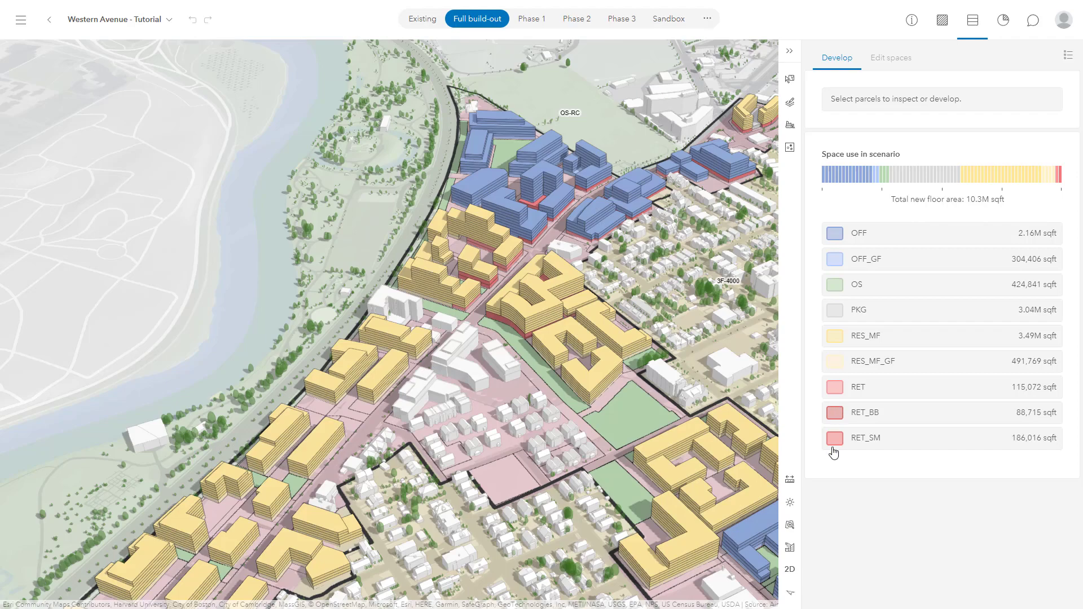
pyautogui.scroll(1, 487, 299)
pyautogui.scroll(5, 488, 300)
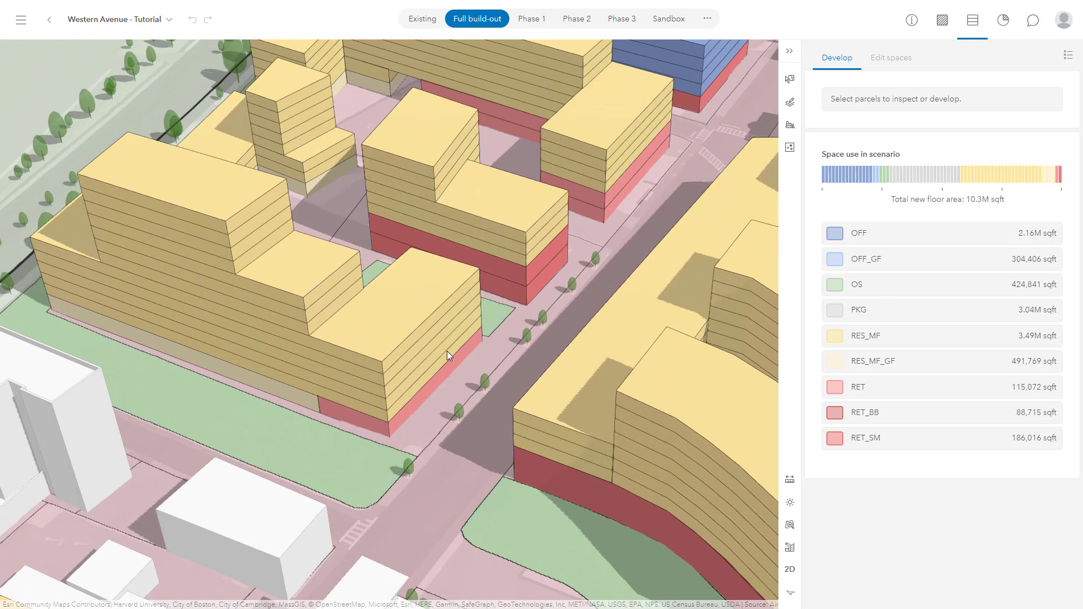
# - Select a residential parcel, expand its RET and RES_MF space uses, and open the full RES_MF settings
pyautogui.click(446, 351)
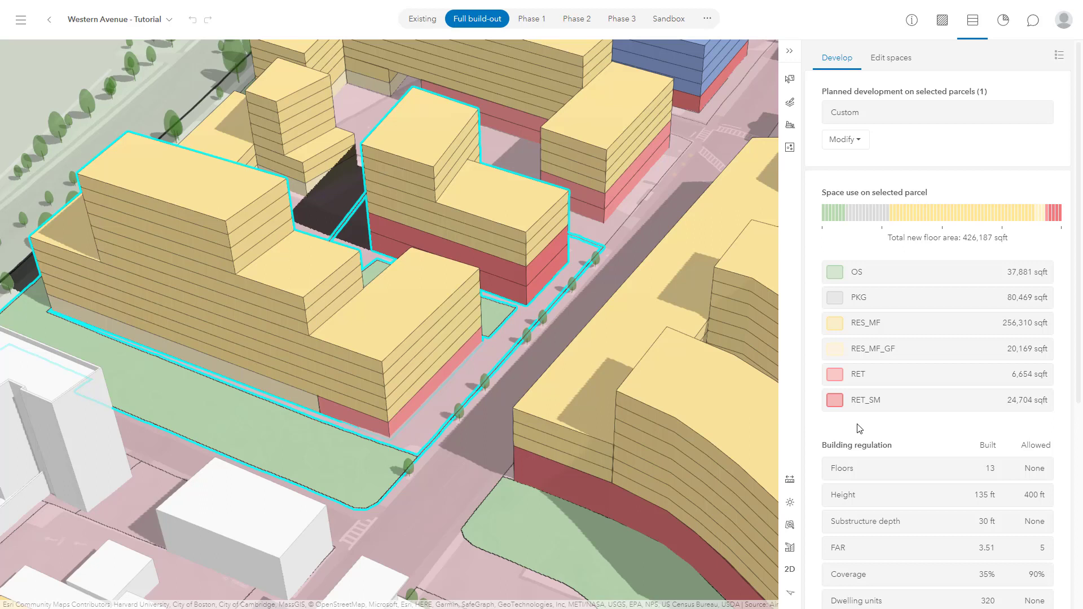
pyautogui.click(861, 379)
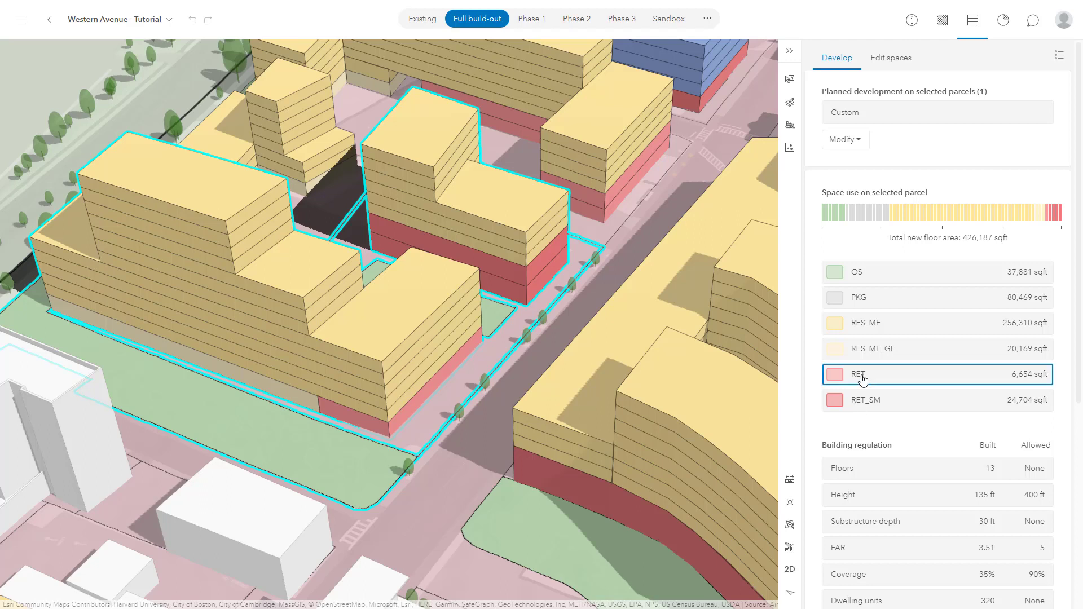
pyautogui.click(861, 379)
pyautogui.click(869, 325)
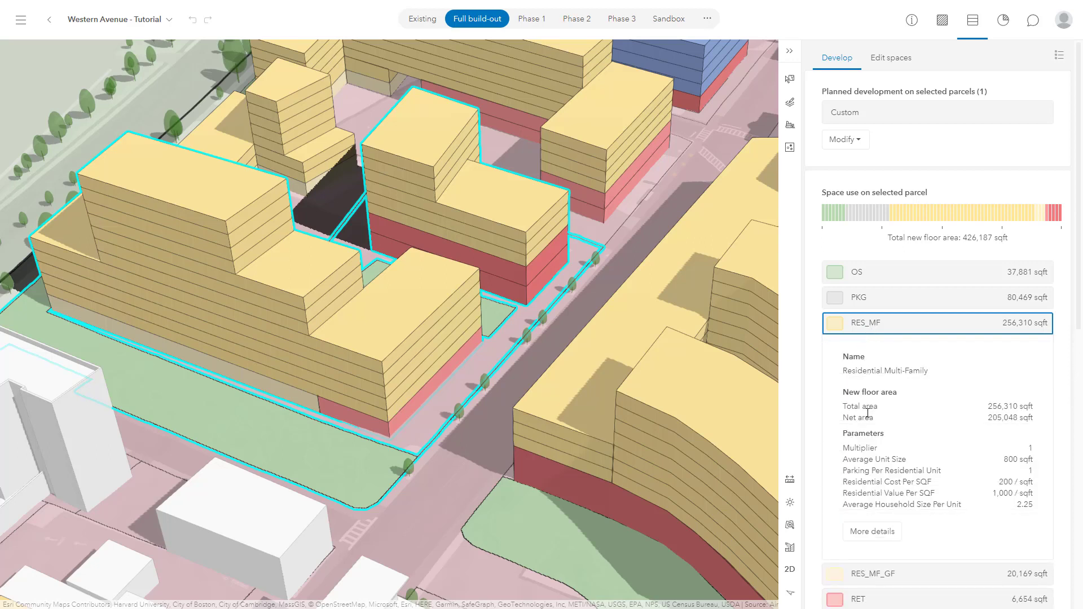
pyautogui.click(876, 535)
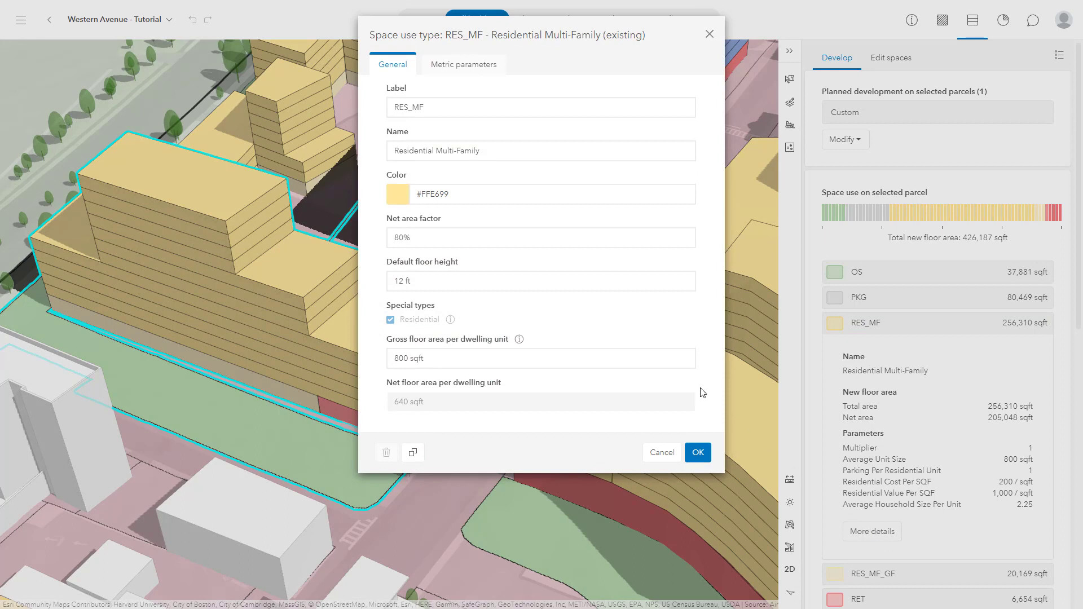
# - Review the RES_MF metric formulas, leave the net area factor at 80%, and close the definition
pyautogui.click(423, 237)
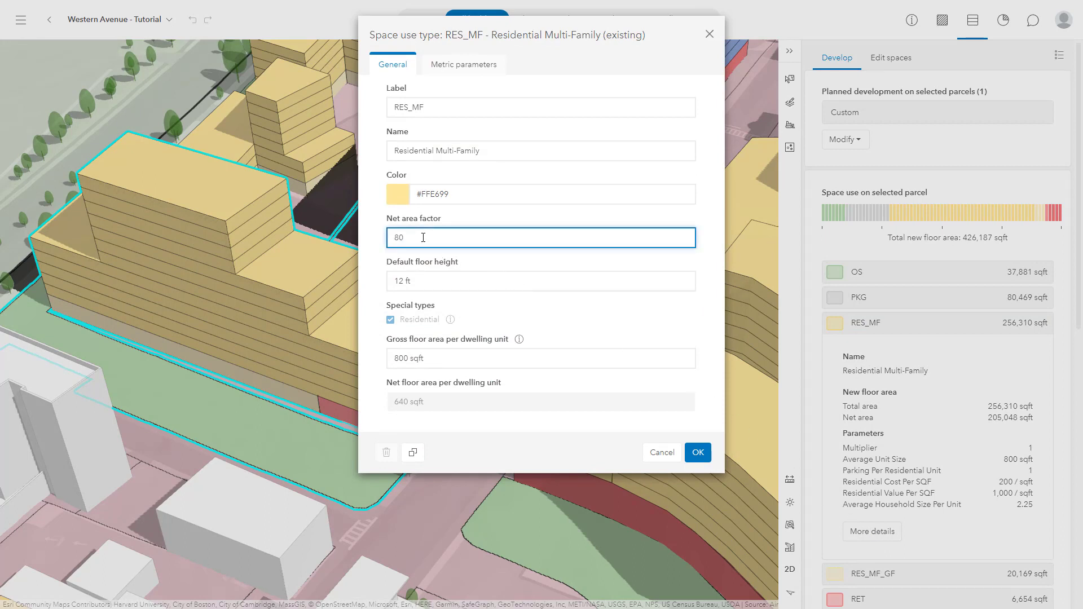
pyautogui.click(456, 227)
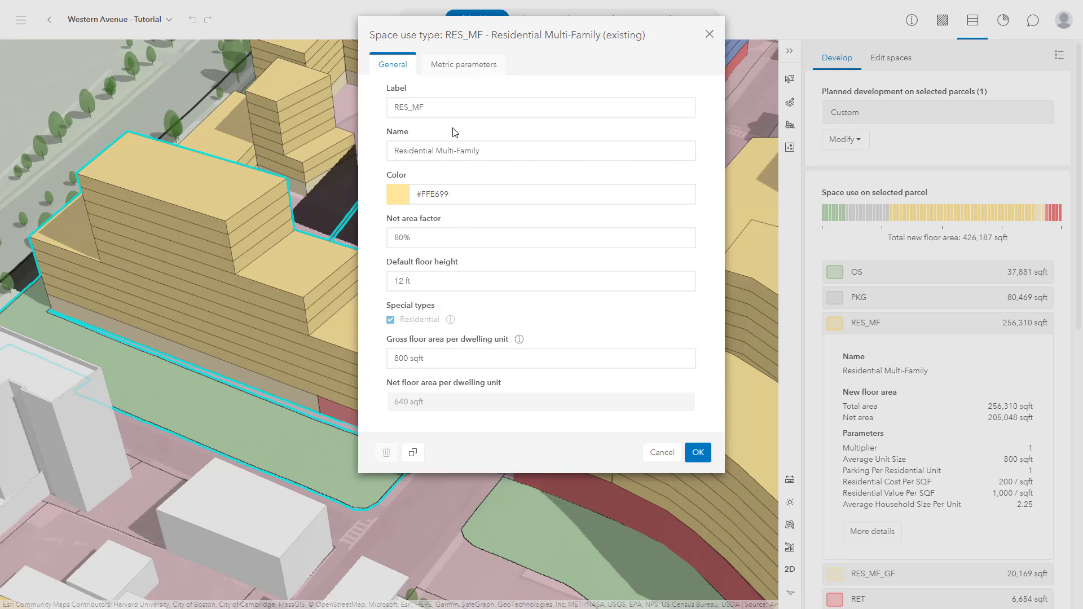
pyautogui.click(470, 68)
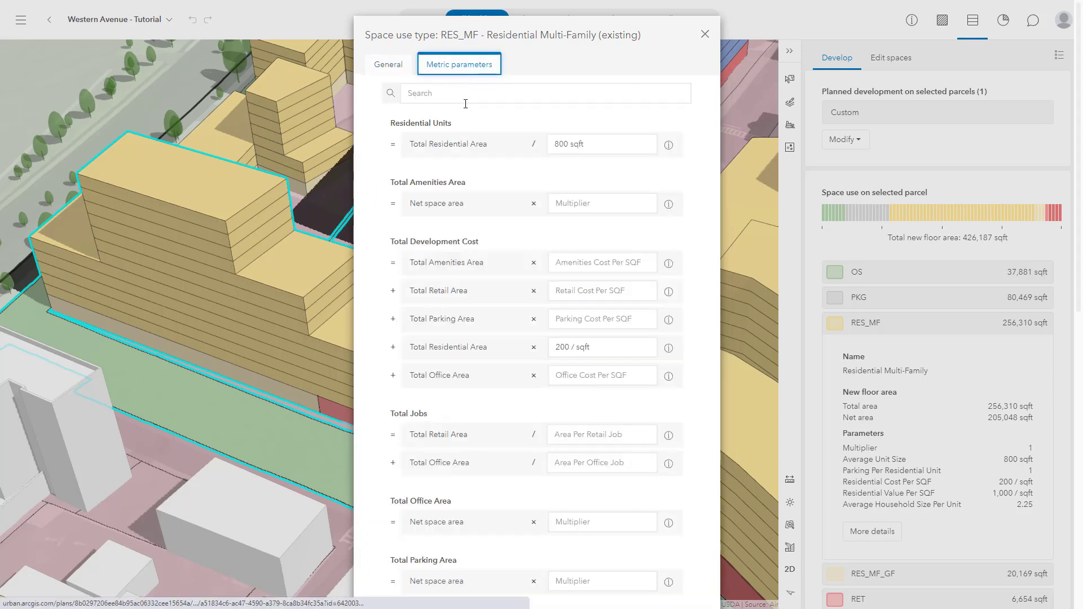
pyautogui.moveTo(670, 146)
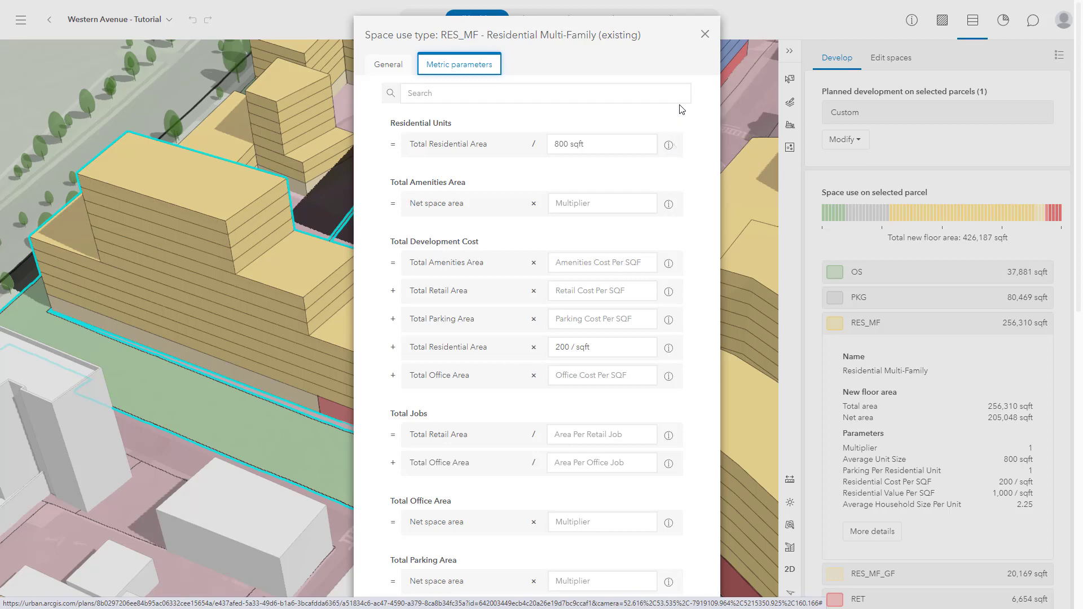
pyautogui.click(705, 34)
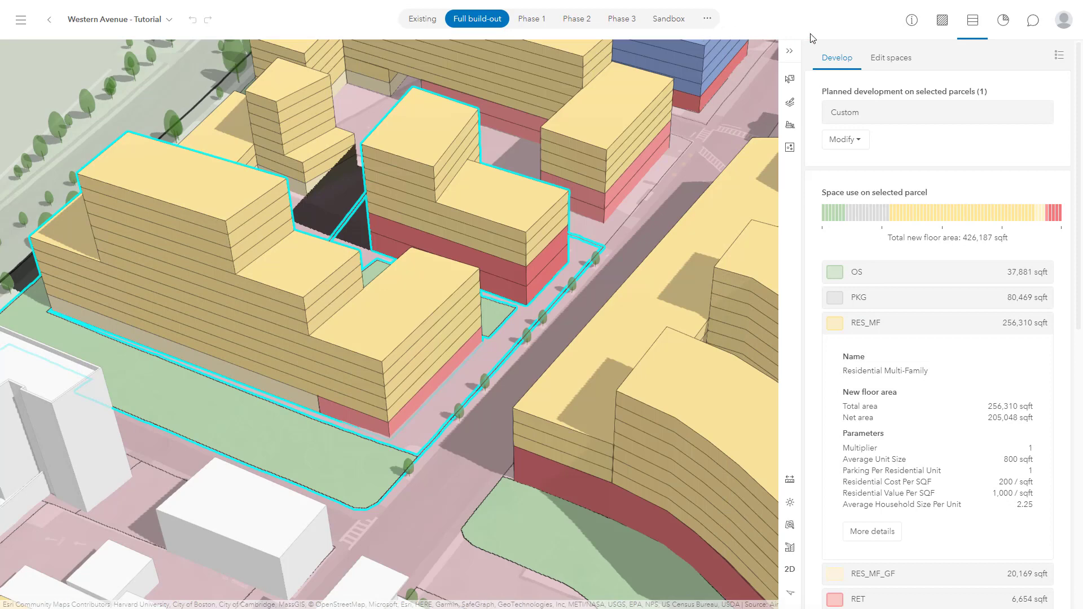
# - View the Residential Units metric details without a parcel selected, then close them to show 3,478 units and 19,868 jobs
pyautogui.click(1003, 23)
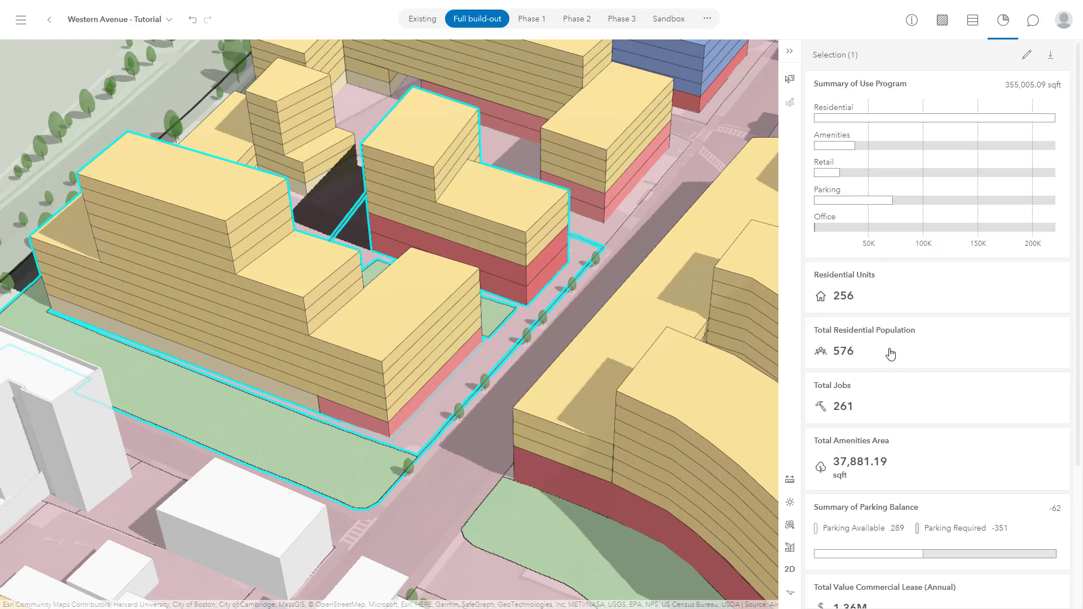
pyautogui.click(875, 299)
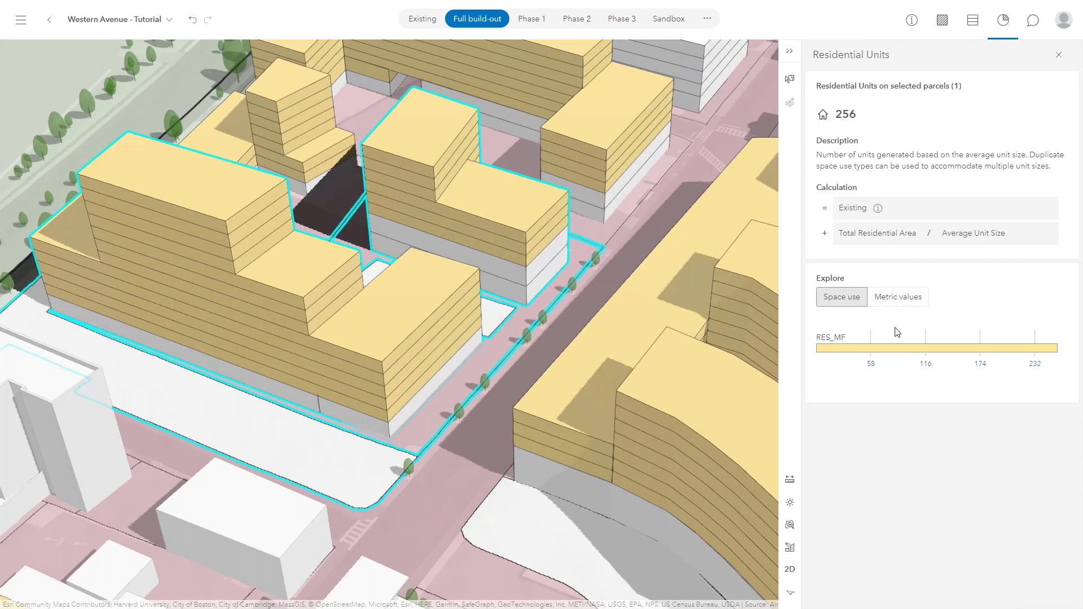
pyautogui.click(619, 250)
pyautogui.scroll(-5, 618, 248)
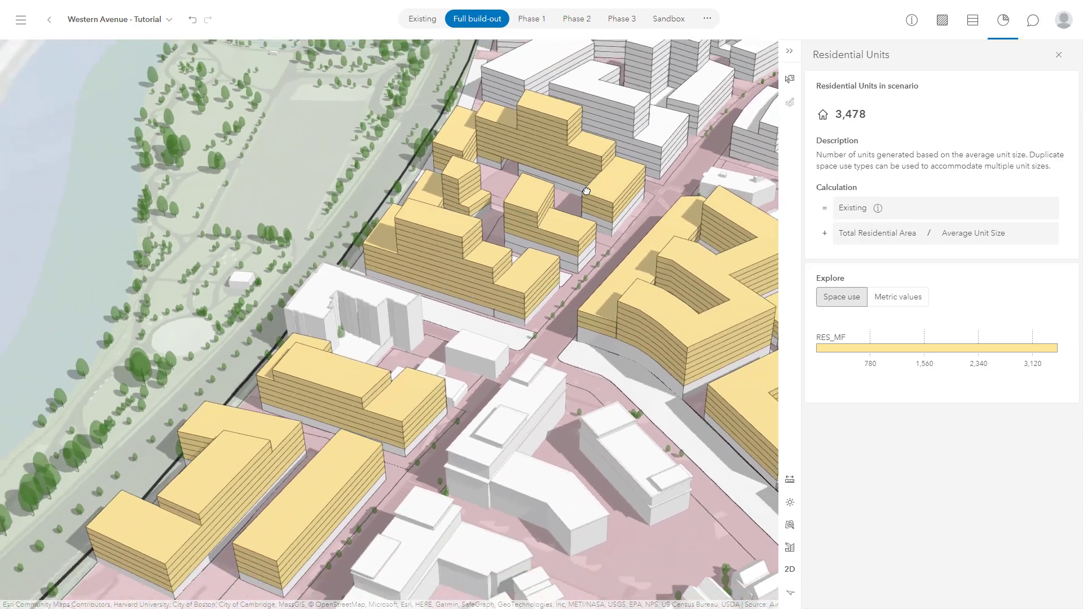
pyautogui.scroll(-2, 587, 193)
pyautogui.moveTo(587, 193); pyautogui.dragTo(522, 162)
pyautogui.moveTo(857, 348)
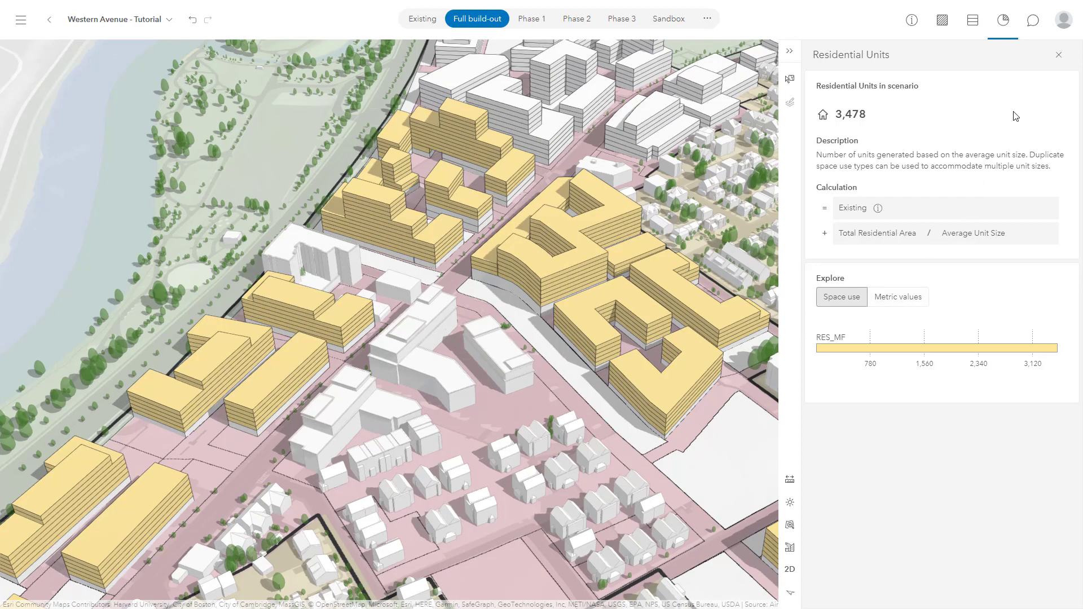
pyautogui.click(1059, 54)
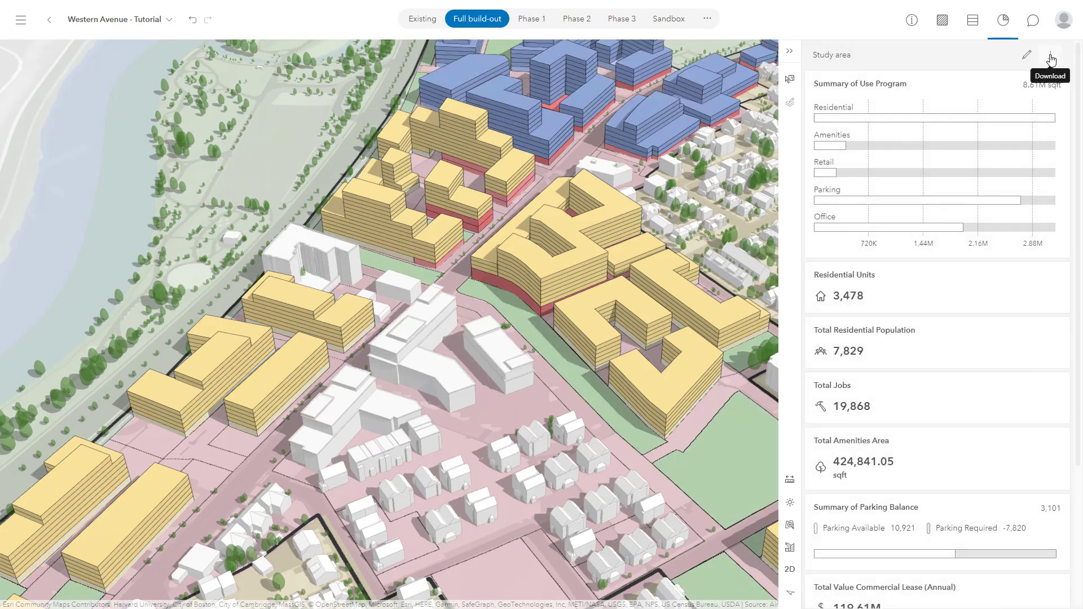
# - Download the study area metrics as Dashboard.xlsx, open it in Excel, and select the row 3 scenario headings
pyautogui.click(1048, 58)
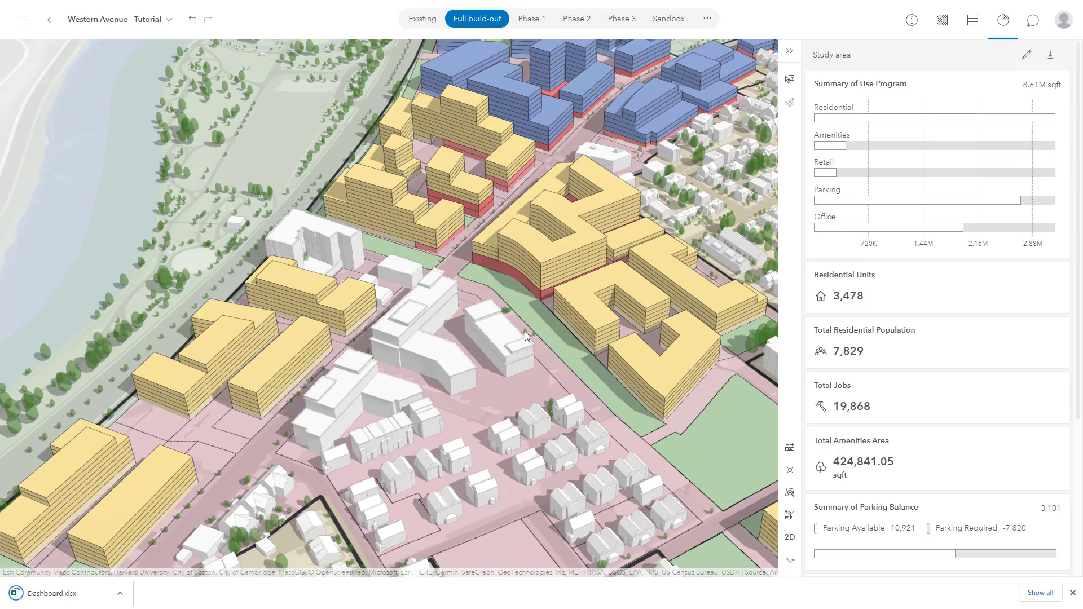
pyautogui.click(86, 592)
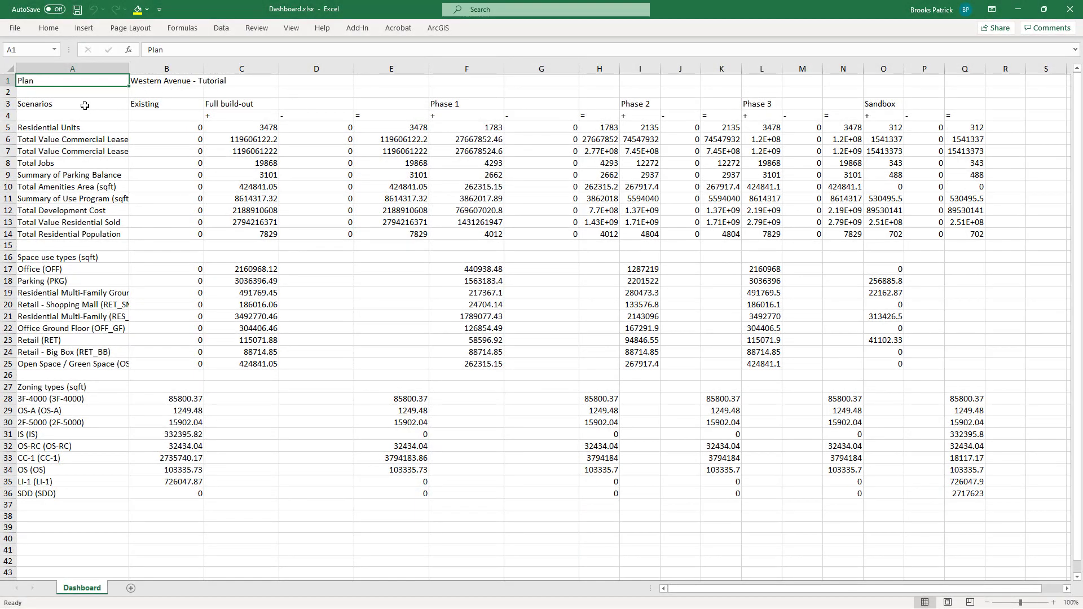
pyautogui.moveTo(85, 105); pyautogui.dragTo(891, 105)
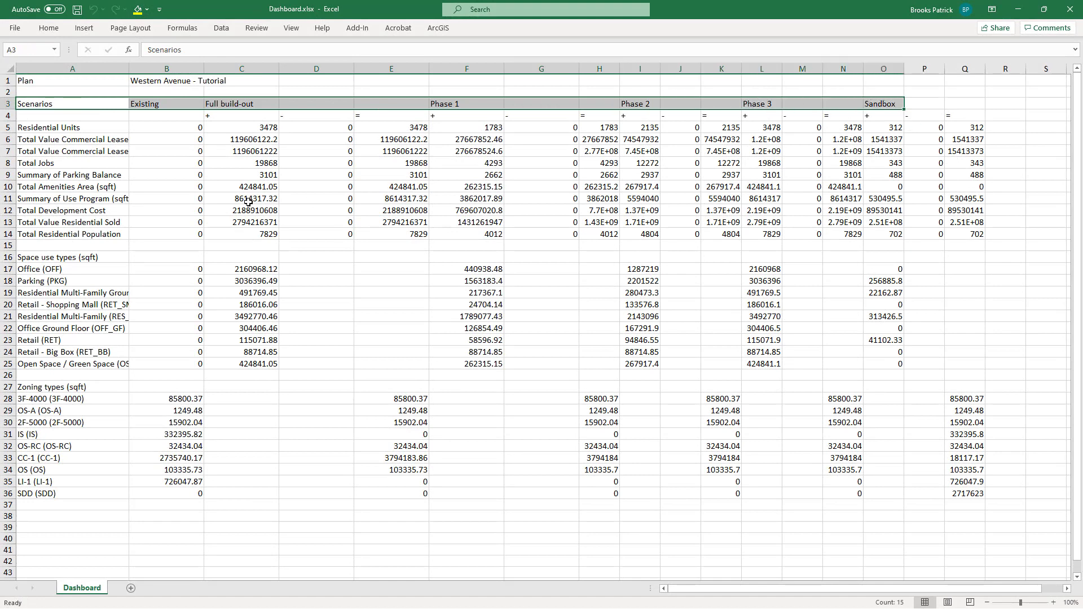
# - Select the metric names in A5:A14 to review them before returning to ArcGIS Urban
pyautogui.moveTo(108, 127); pyautogui.dragTo(102, 234)
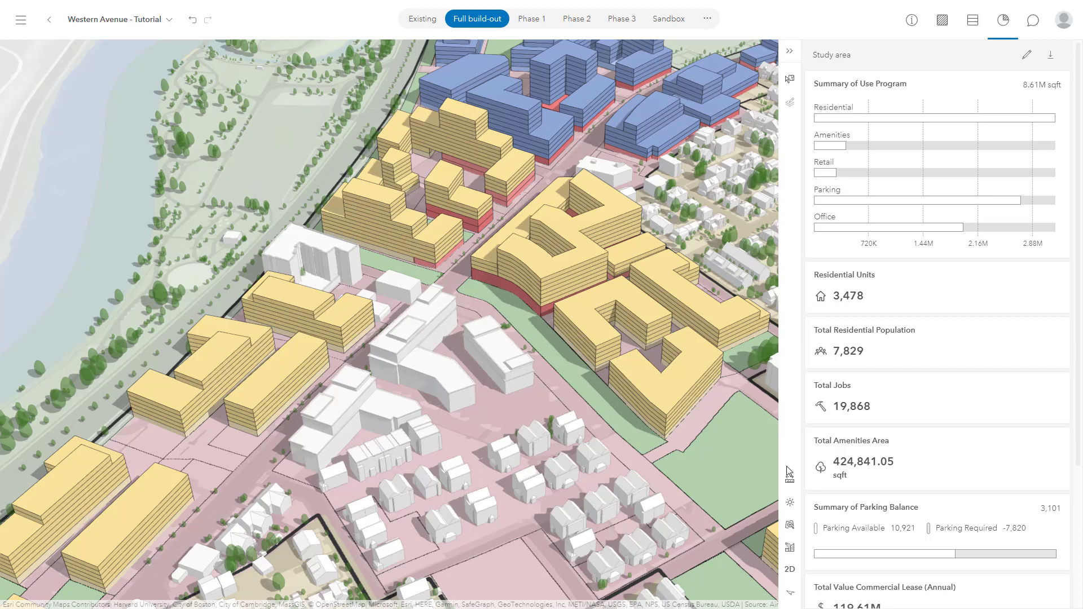
# - Run a shadow cast for 03/01/2023, 10 AM–4 PM, with a 3-hour threshold shown as total shadow duration
pyautogui.click(793, 489)
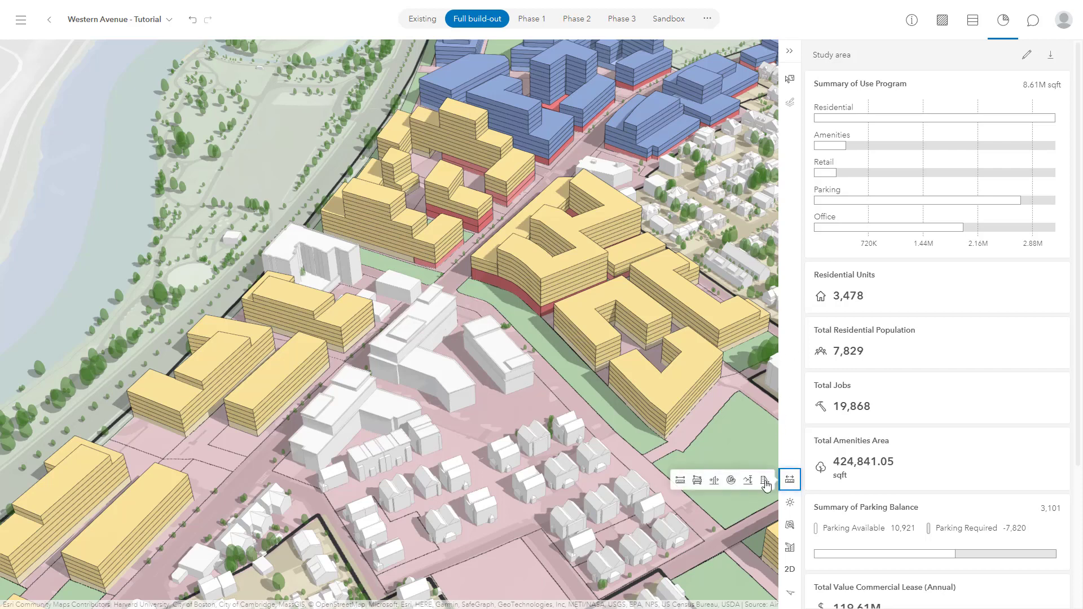
pyautogui.click(764, 481)
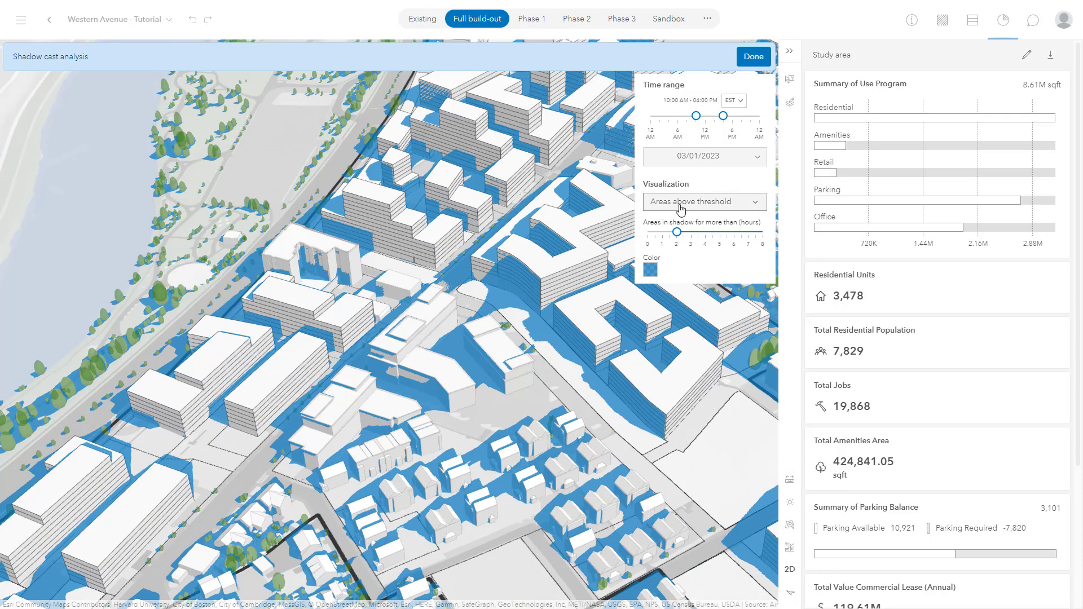
pyautogui.moveTo(677, 231)
pyautogui.mouseDown()
pyautogui.moveTo(690, 232)
pyautogui.moveTo(677, 231)
pyautogui.mouseUp()
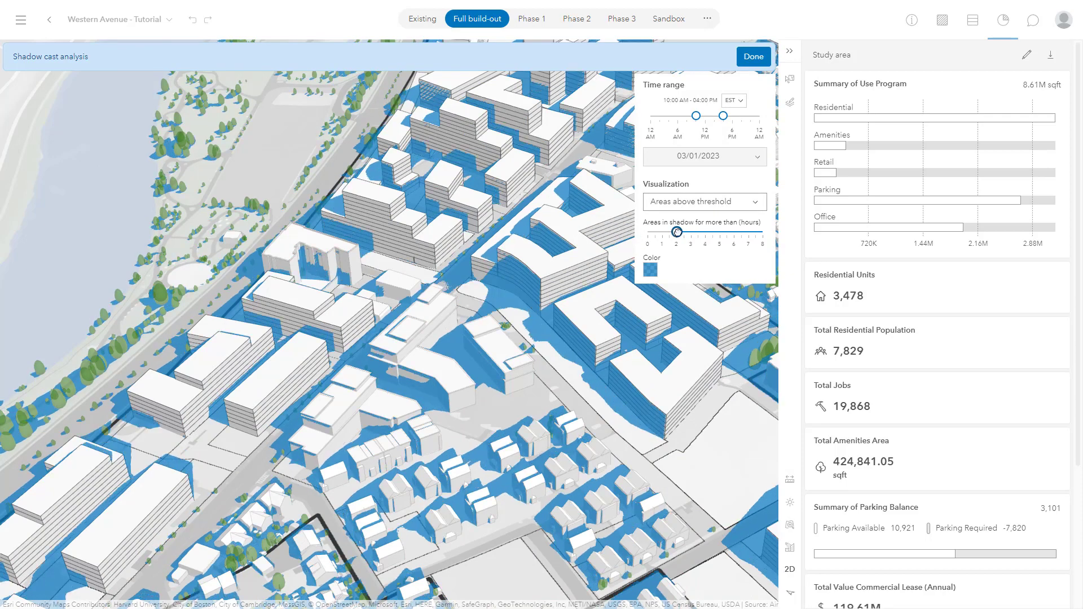
pyautogui.click(695, 204)
pyautogui.click(695, 227)
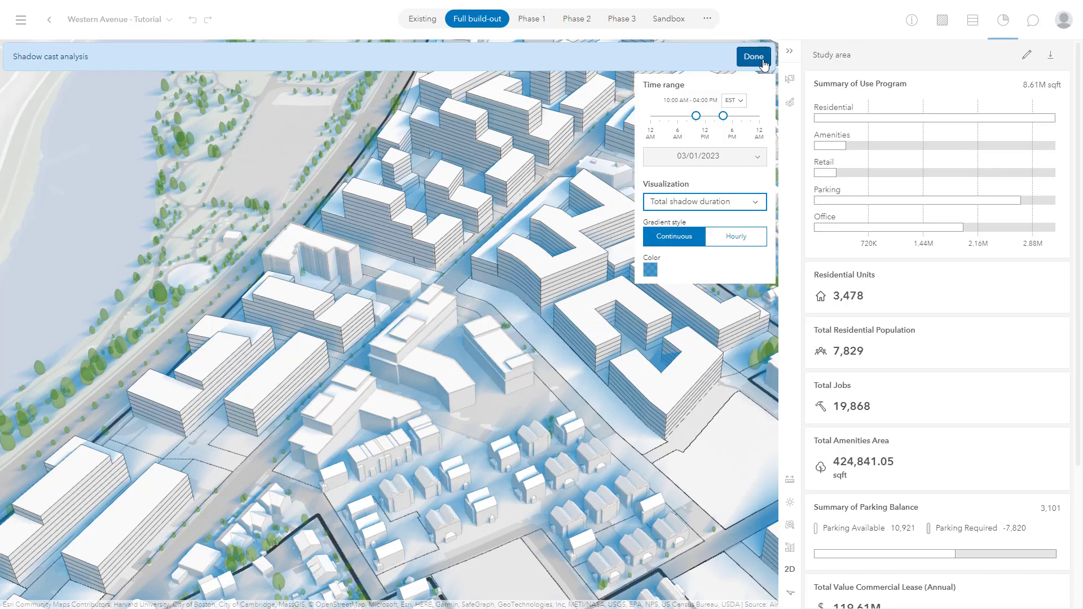
# - Finish the shadow analysis, view the Total Jobs breakdown with 17.29K jobs from OFF, and start a line-of-sight analysis
pyautogui.click(754, 56)
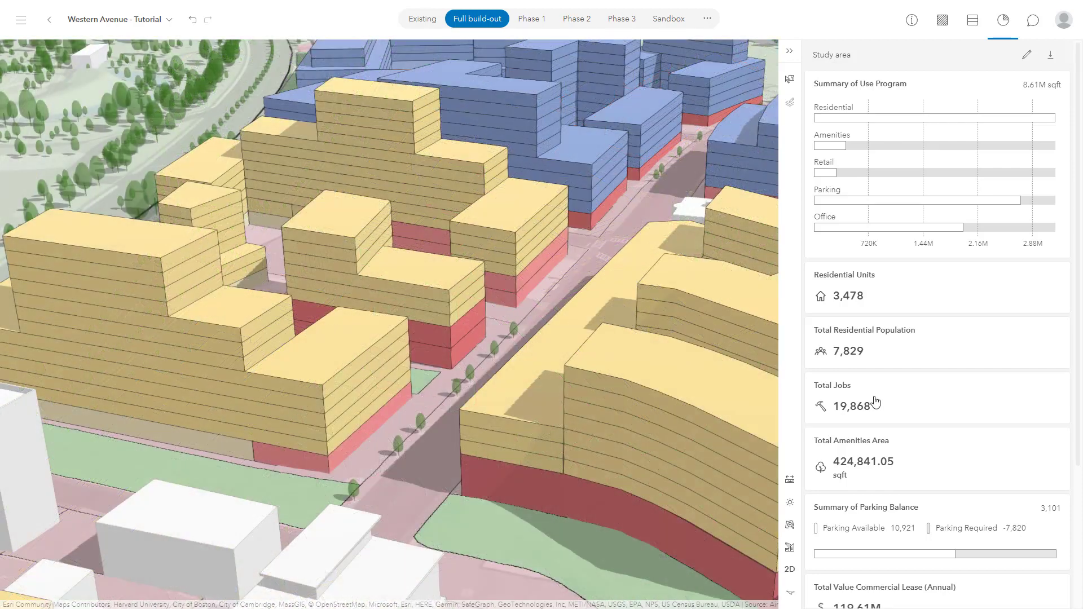
pyautogui.click(873, 403)
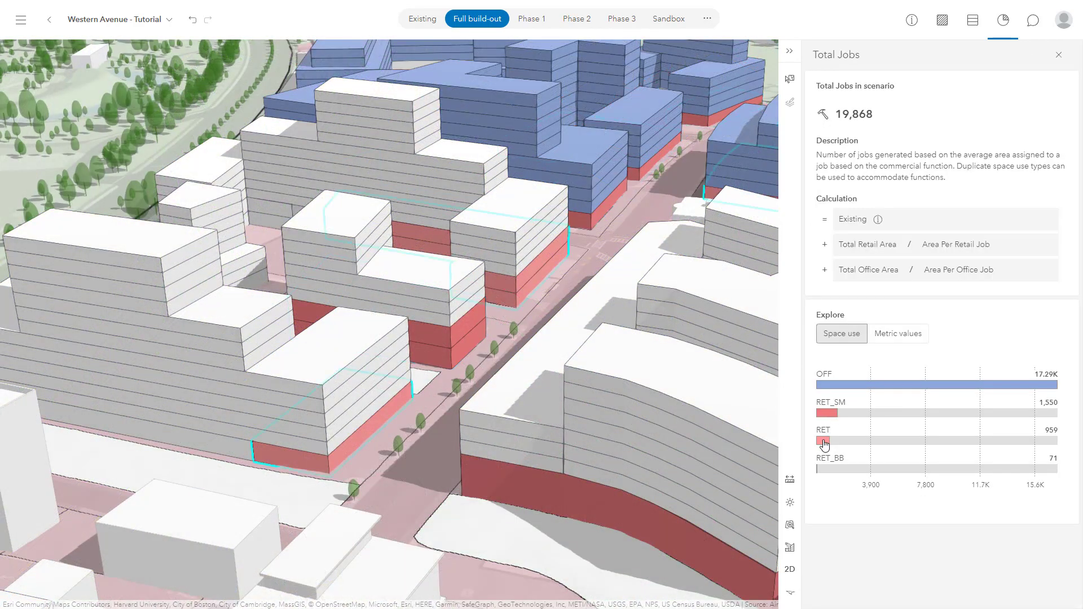
pyautogui.click(789, 524)
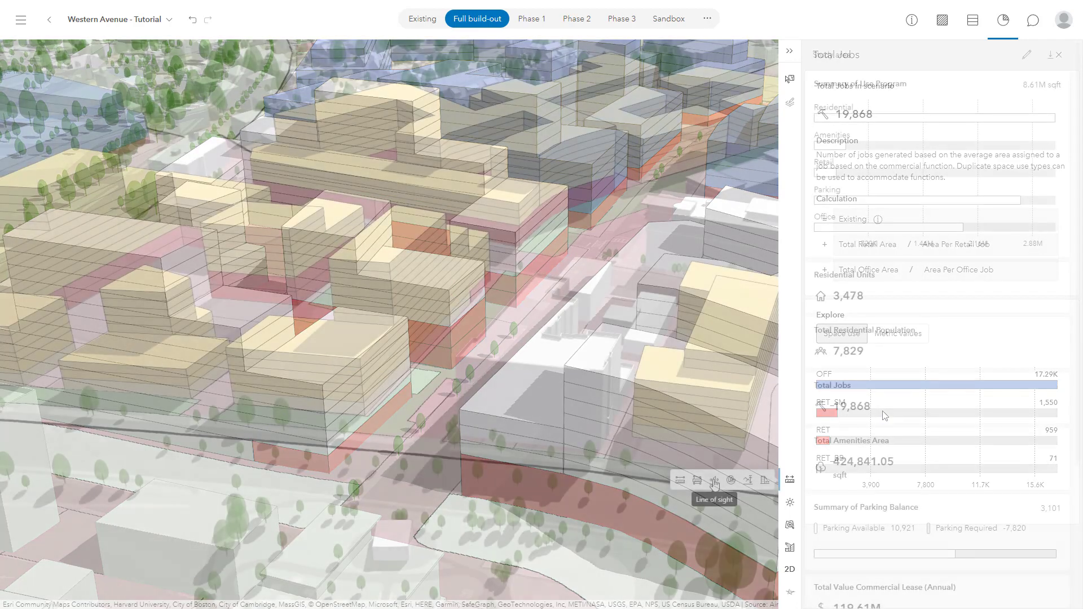
# - Place an observer on a building facade and eight sight-line targets along the park-side street, then centre the view
pyautogui.click(584, 152)
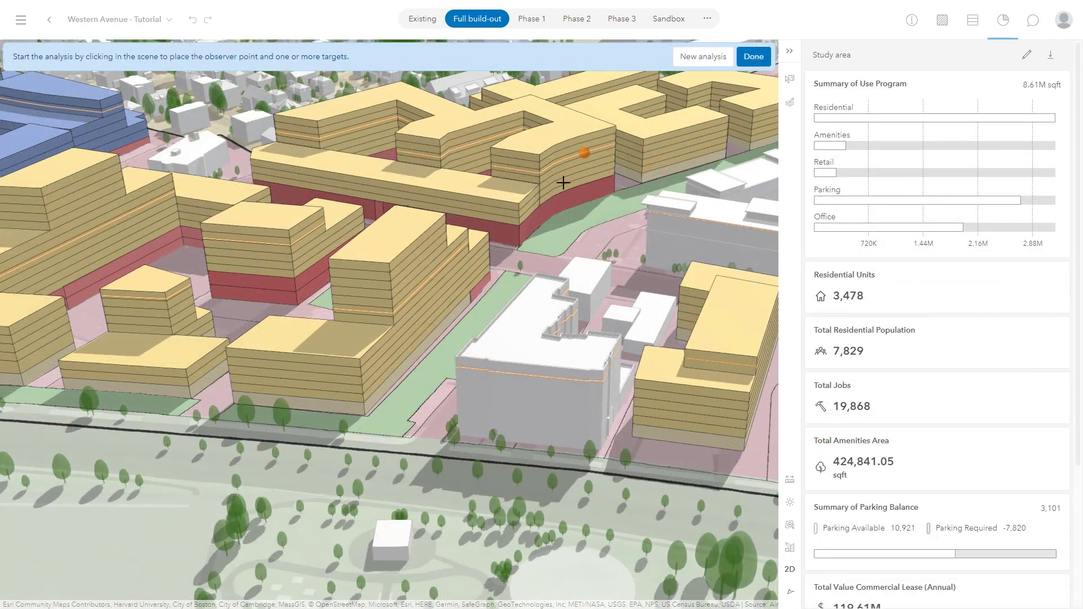
pyautogui.click(243, 484)
pyautogui.click(265, 487)
pyautogui.click(299, 492)
pyautogui.click(339, 498)
pyautogui.click(374, 502)
pyautogui.click(413, 512)
pyautogui.click(441, 512)
pyautogui.click(460, 513)
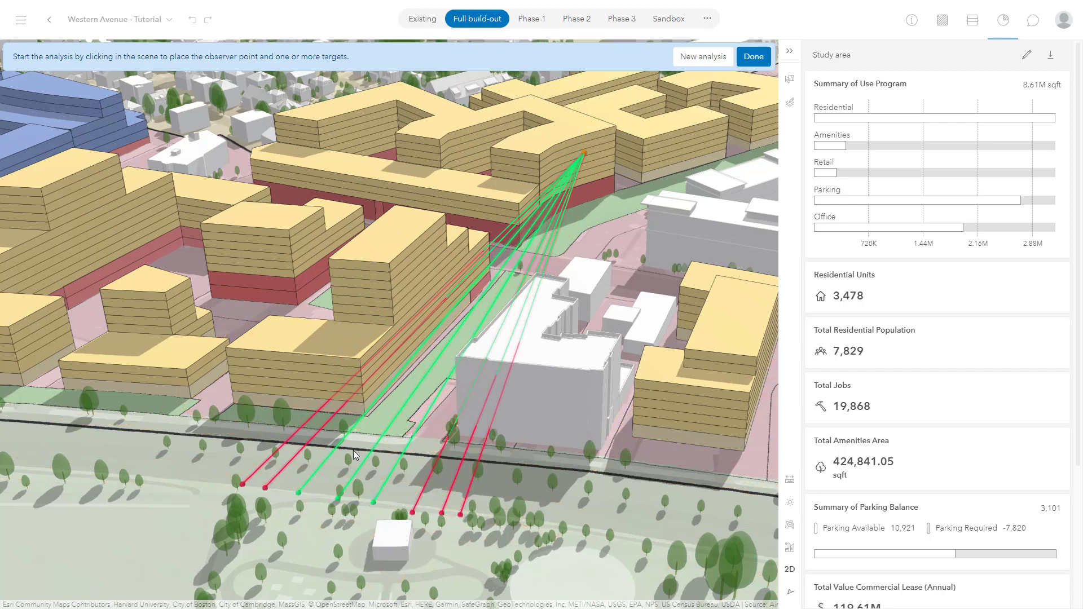
pyautogui.scroll(5, 355, 450)
pyautogui.moveTo(390, 475); pyautogui.dragTo(555, 443)
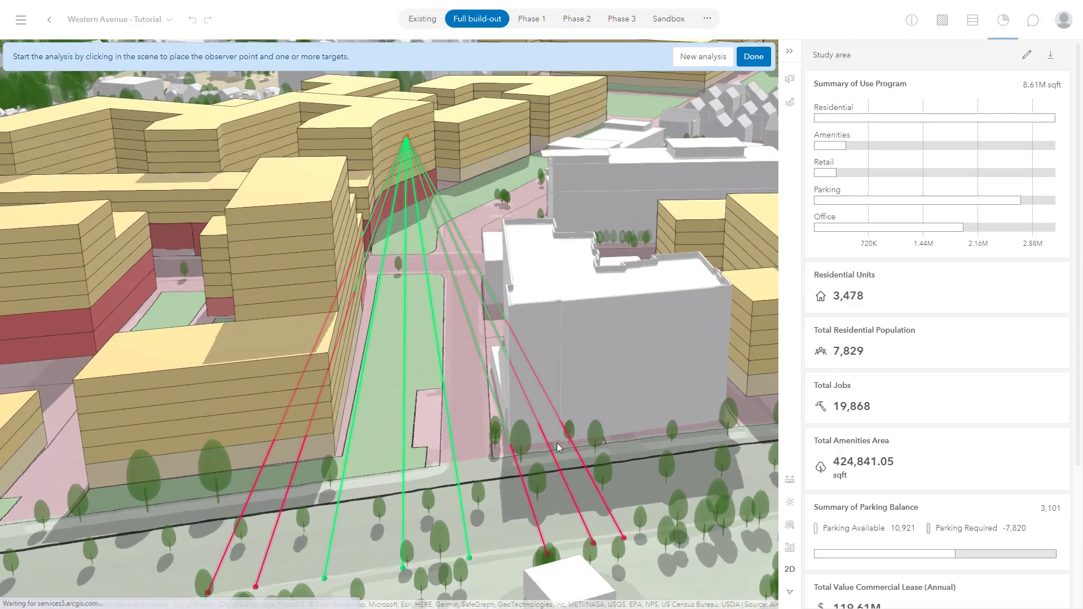